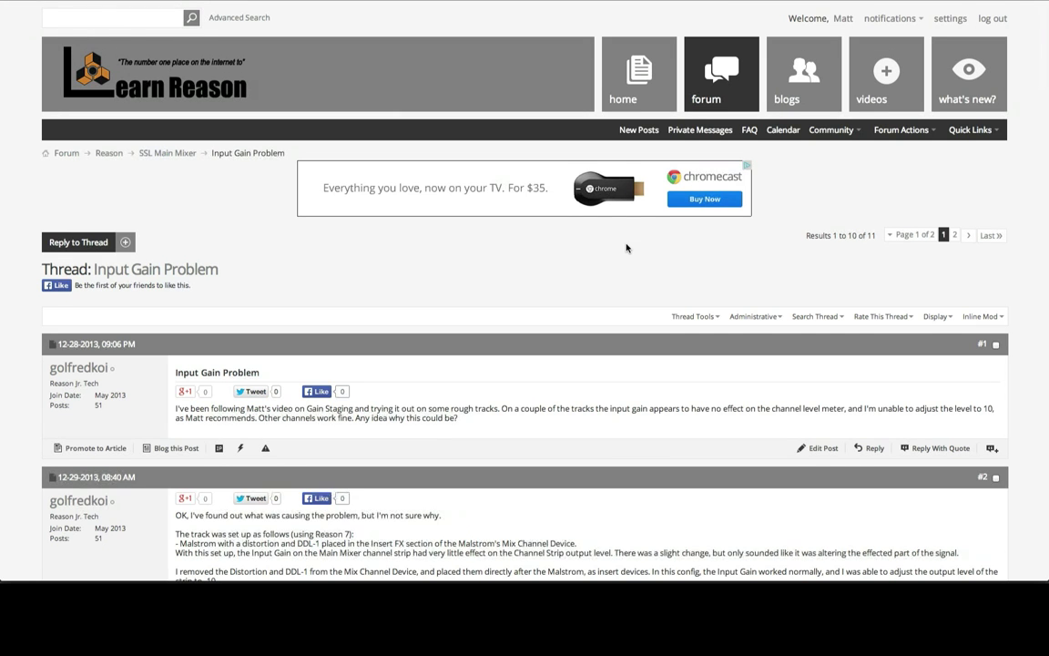
Step: Read the posts in the Input Gain Problem forum thread
scroll(625, 247, "down", 5)
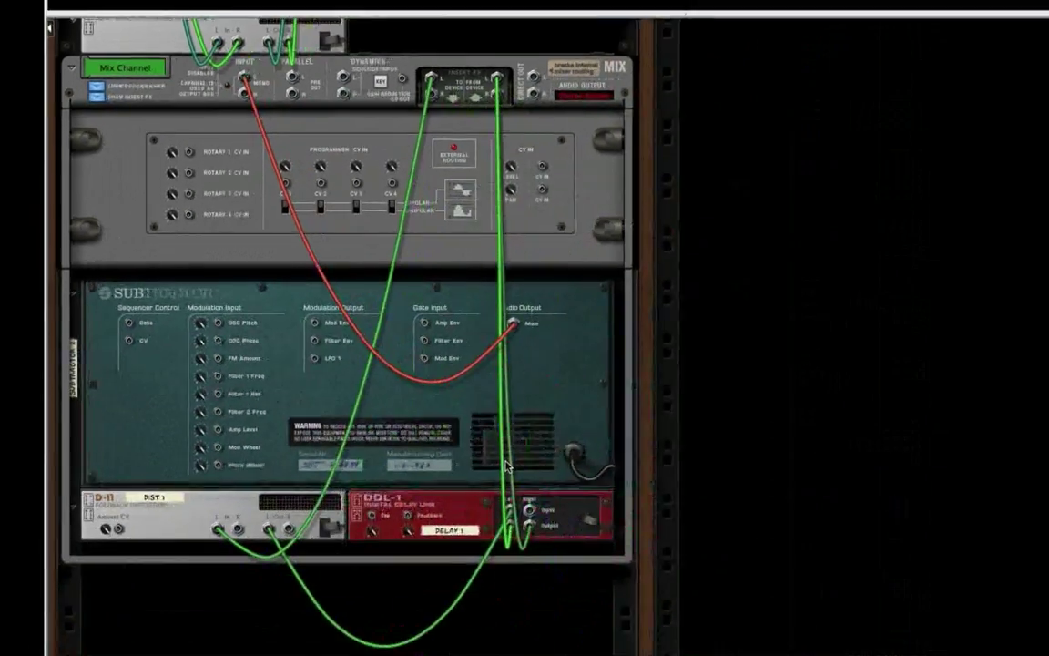
Step: Switch to Reason's main mixer and sweep the first channel's input gain through -18.29 dB, up to 18.00 dB and back down
key("F6")
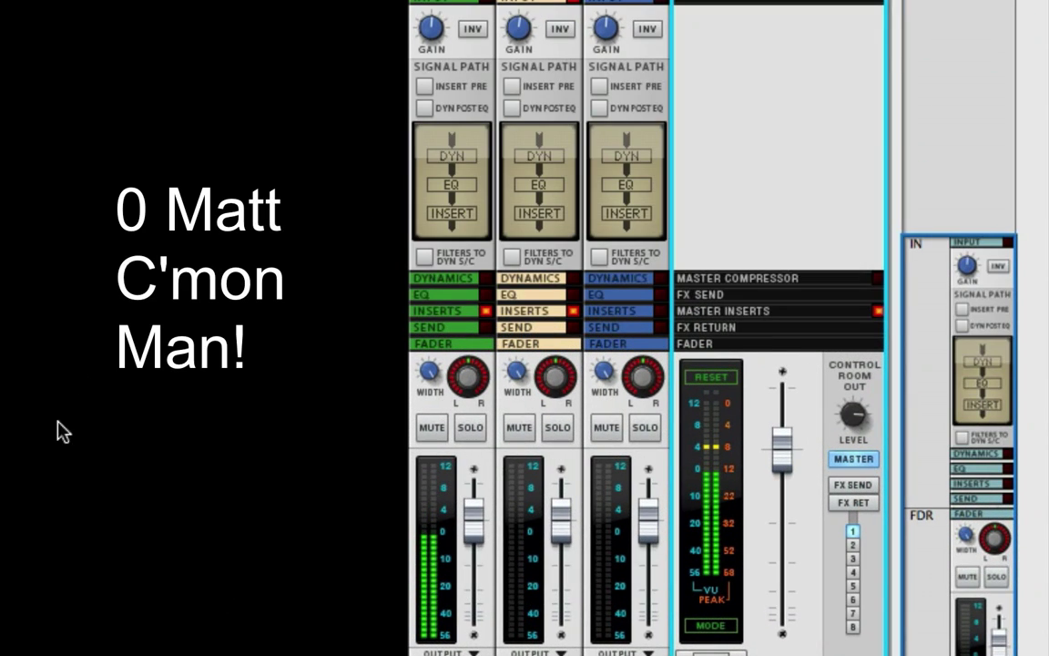
mouse_move(428, 29)
left_mouse_down()
mouse_move(426, 56)
mouse_move(427, 42)
left_mouse_up()
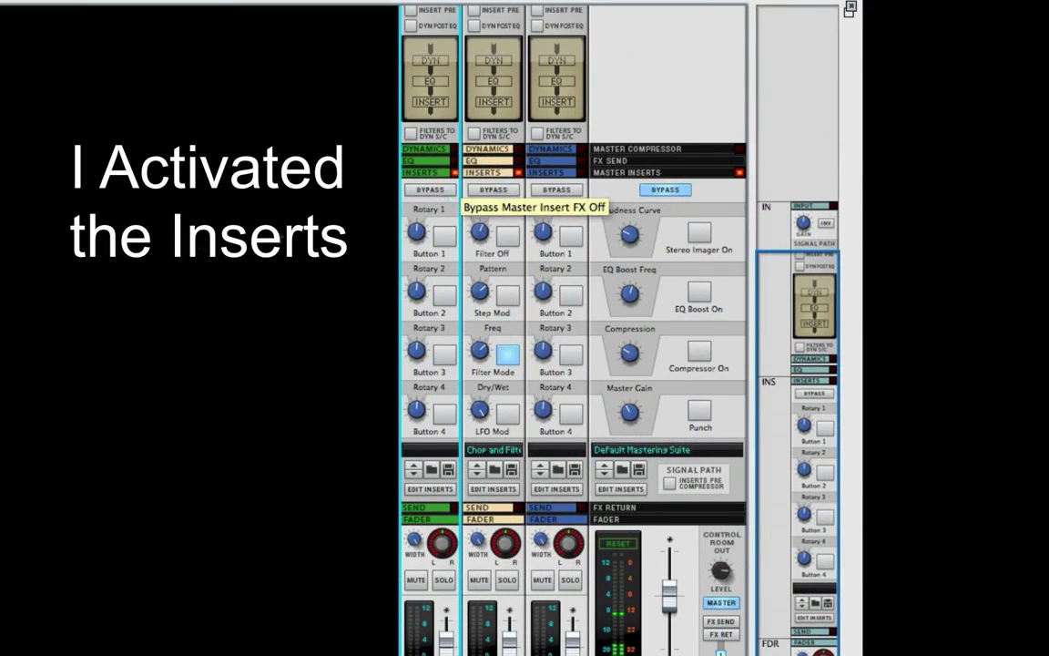
scroll(573, 328, "up", 3)
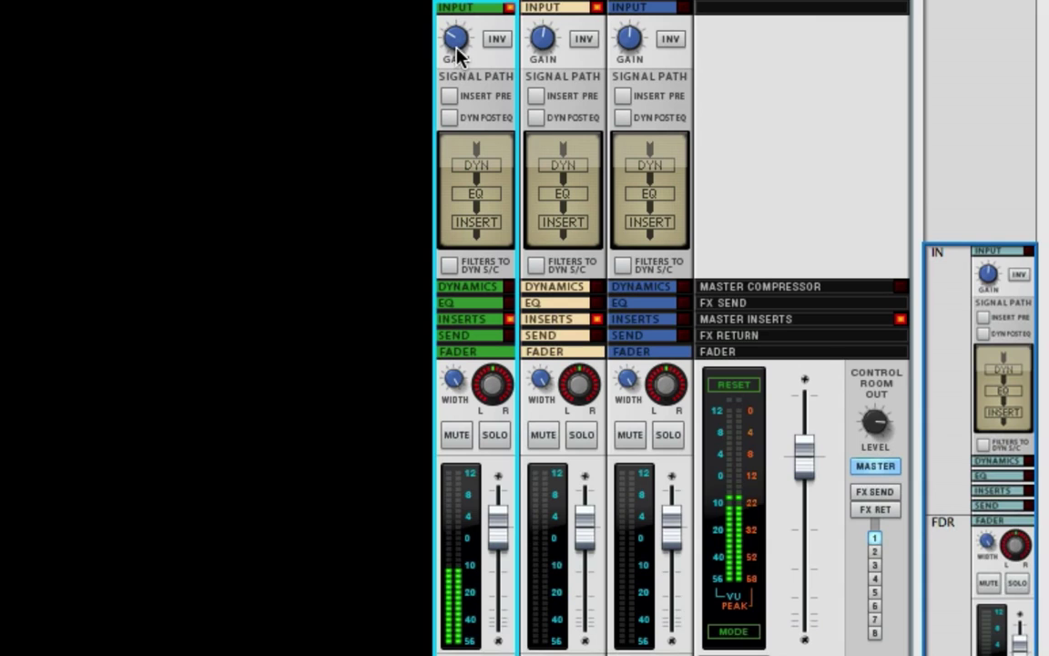
left_click_drag(459, 55, 450, 105)
mouse_move(457, 55)
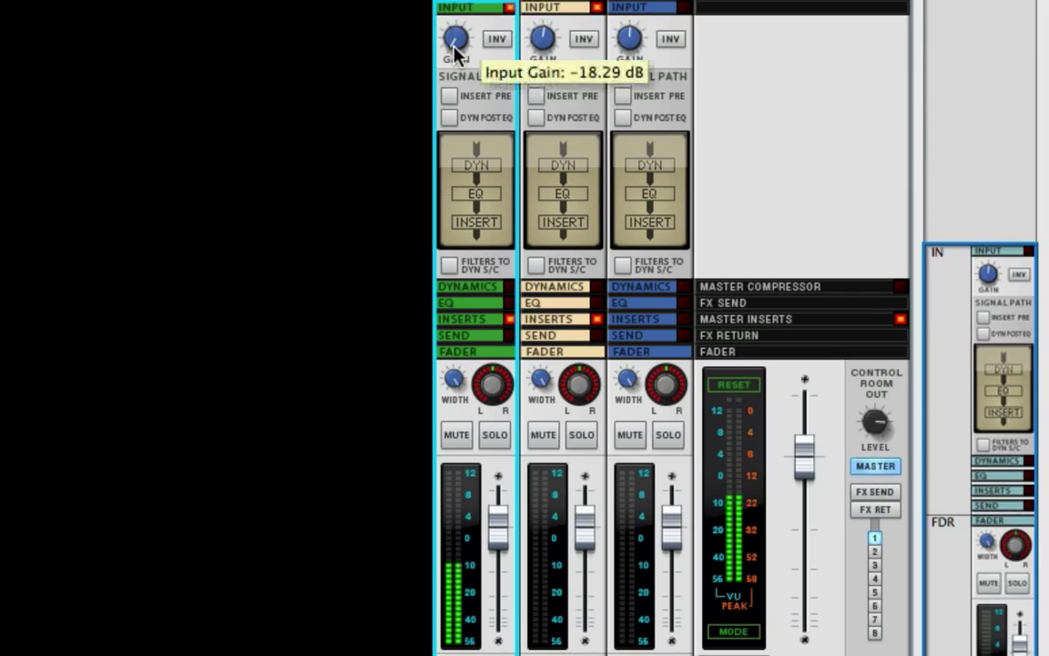
left_click_drag(457, 54, 406, 9)
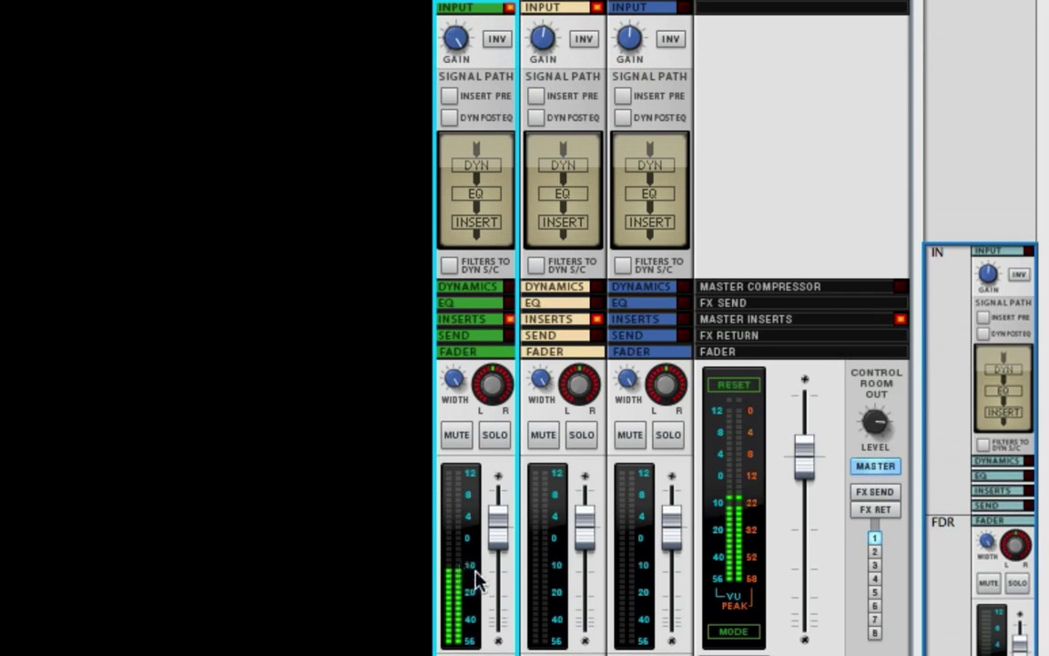
mouse_move(457, 38)
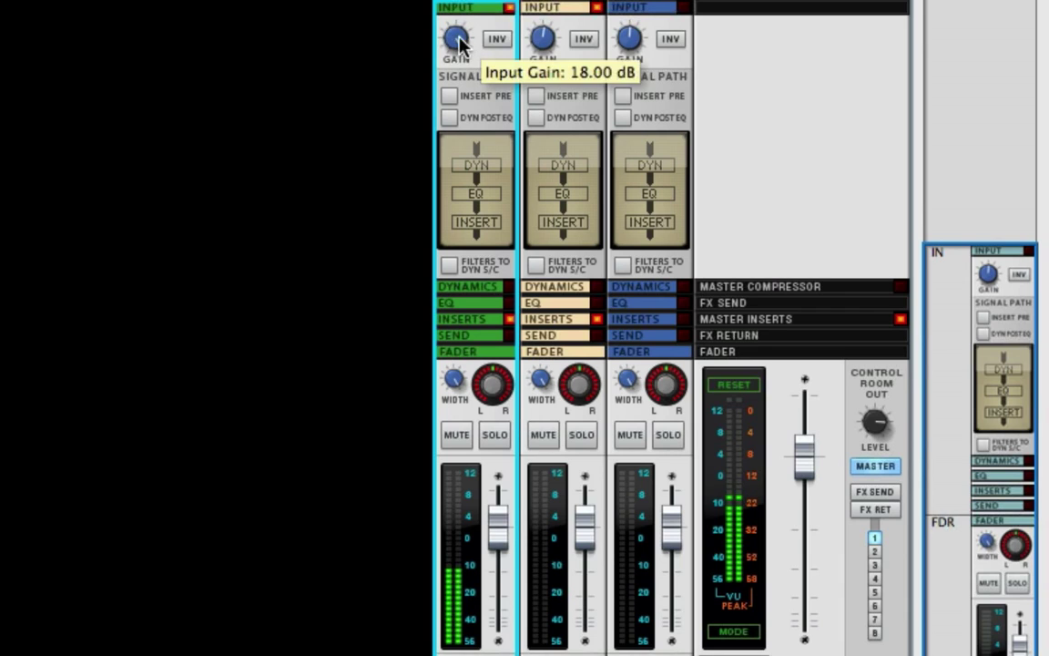
left_click_drag(458, 39, 456, 98)
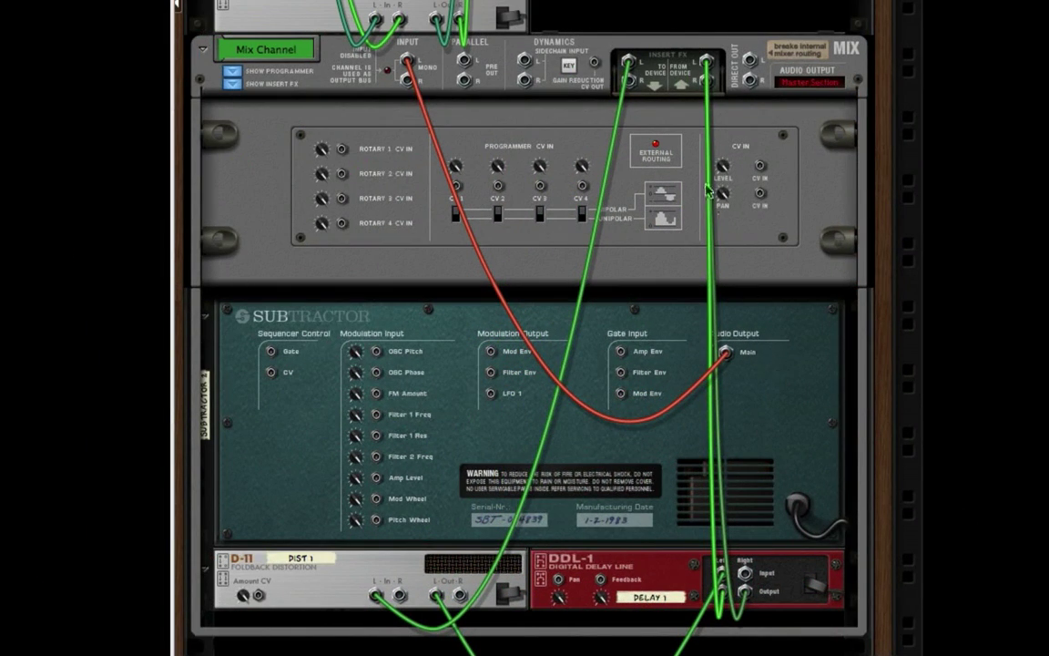
Step: Disconnect the Mix Channel's insert FX cables and the cable between the D-11 distortion and the DDL-1 delay
left_click_drag(708, 62, 772, 66)
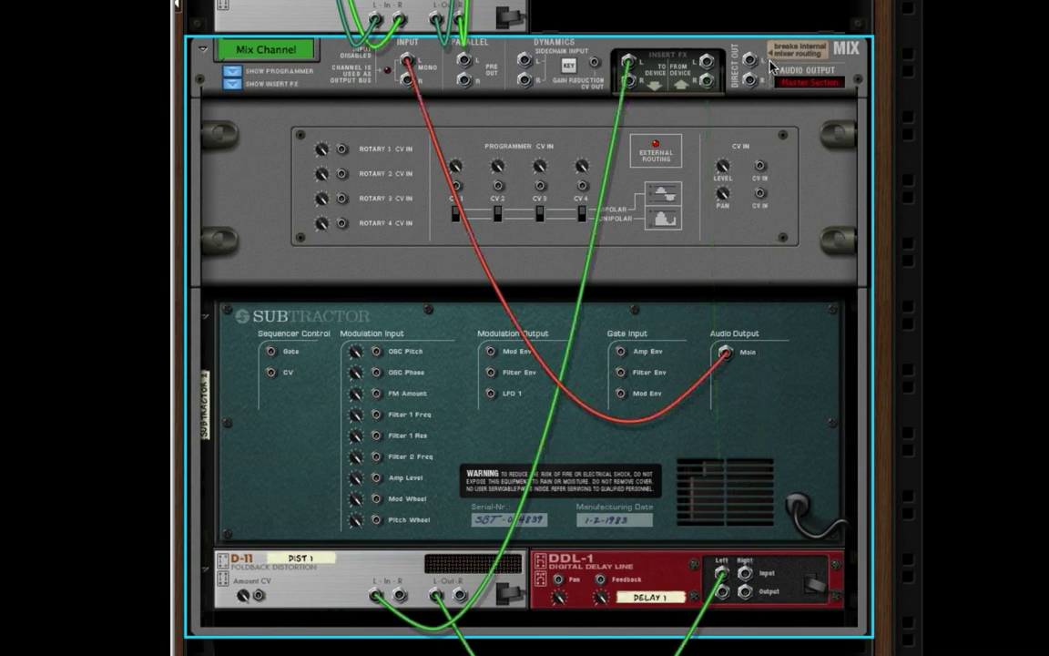
left_click_drag(629, 62, 620, 155)
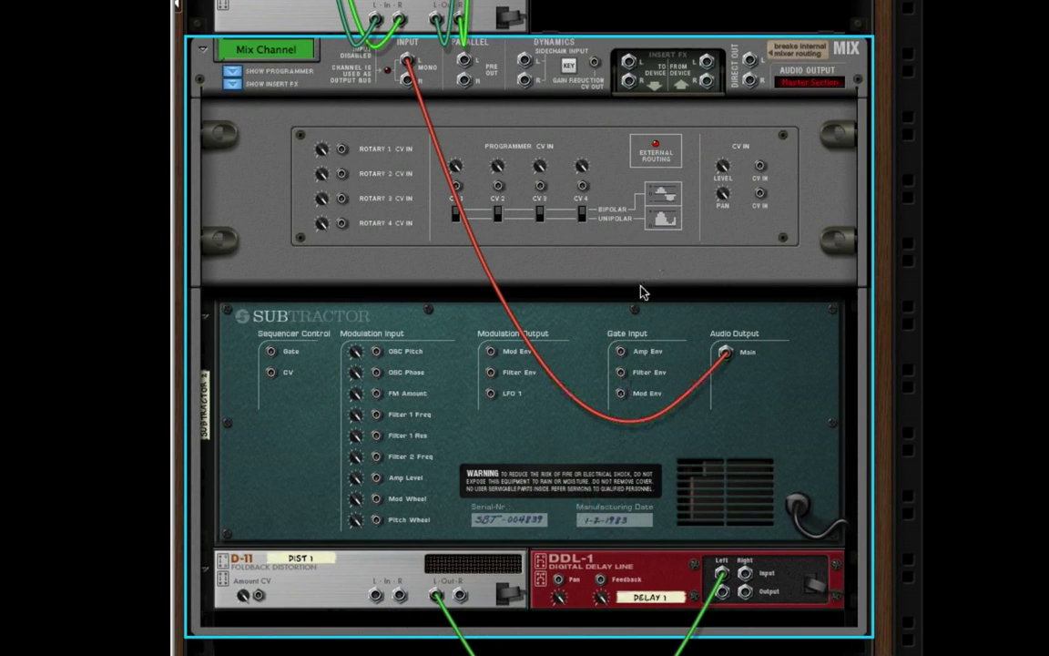
left_click(435, 601)
Step: Delete the DDL-1 delay and the D-11 distortion below the Subtractor
left_click(616, 578)
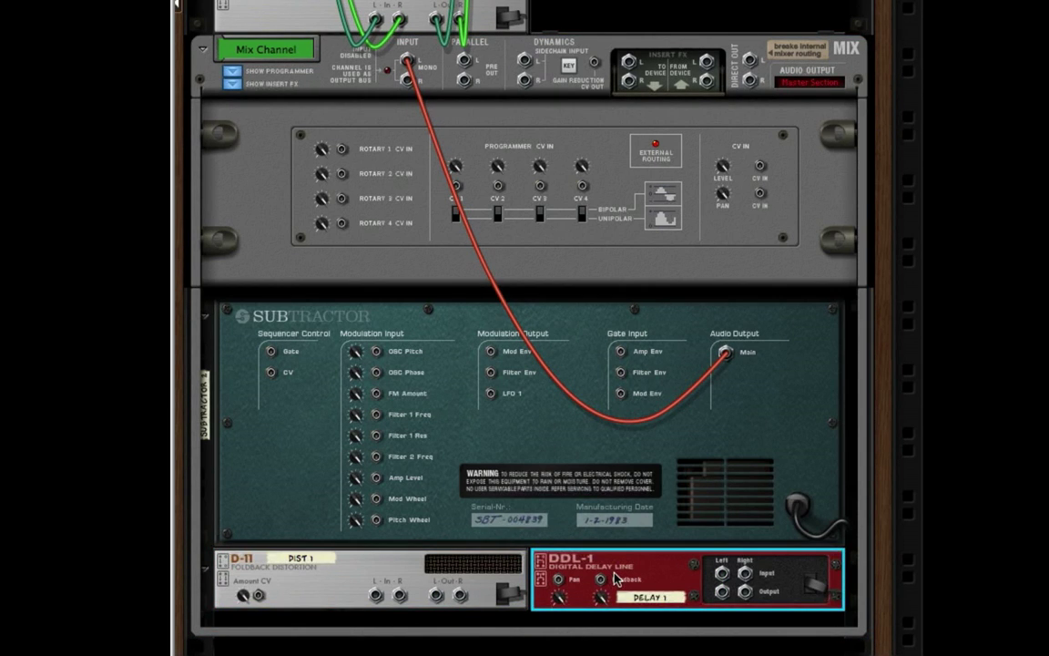
key("BackSpace")
key("Return")
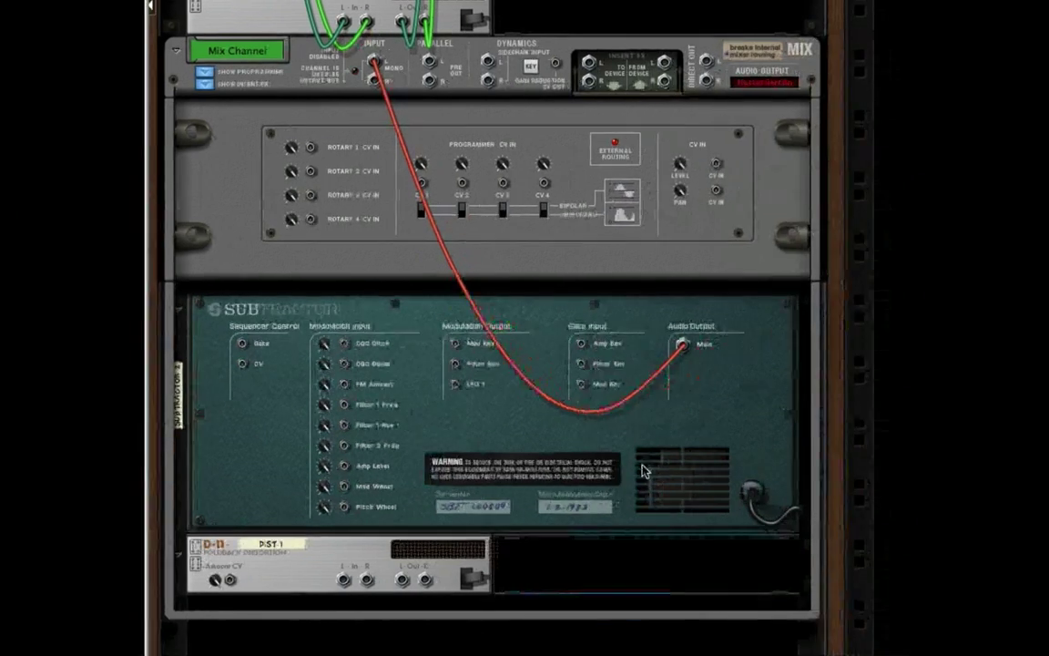
left_click(449, 569)
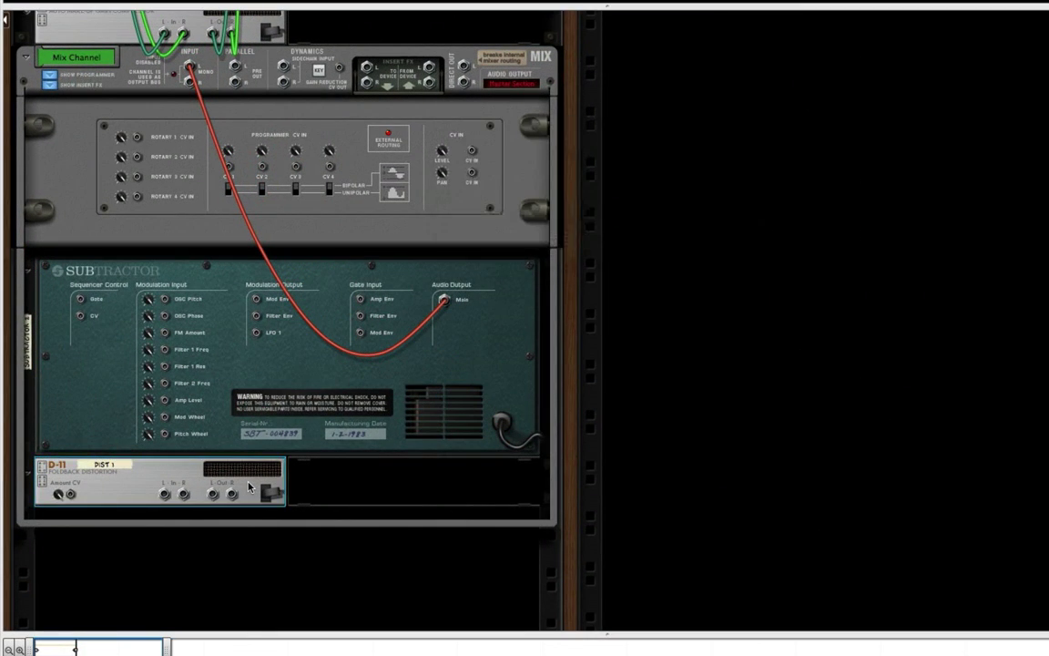
key("BackSpace")
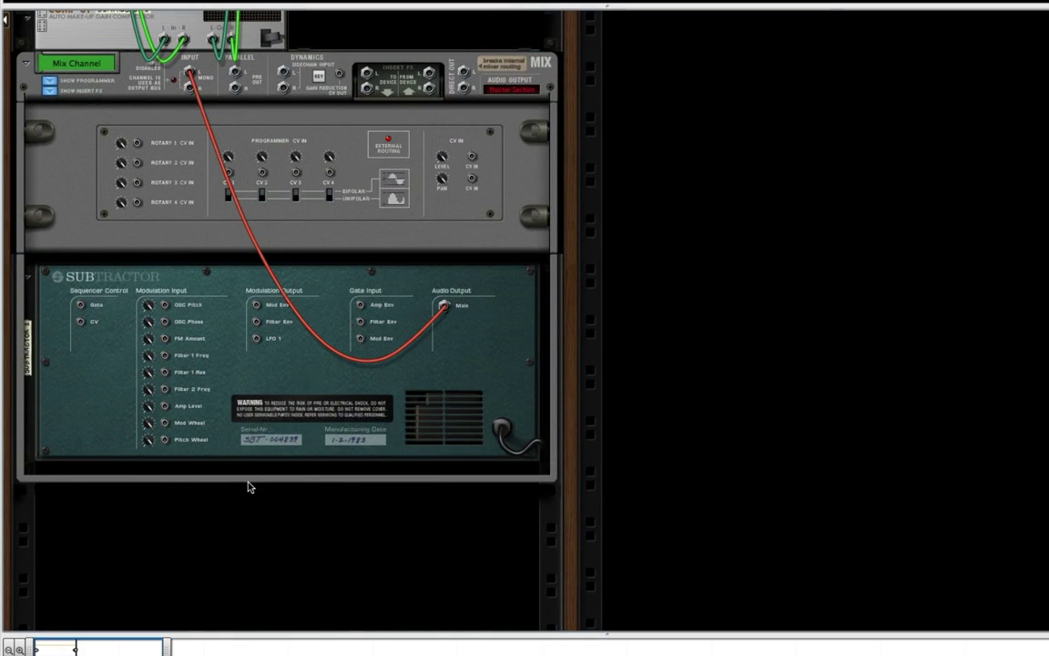
Step: Add a D-11 Foldback Distortion and a DDL-1 Digital Delay Line in the empty rack space below the Mix Channel
key("F8")
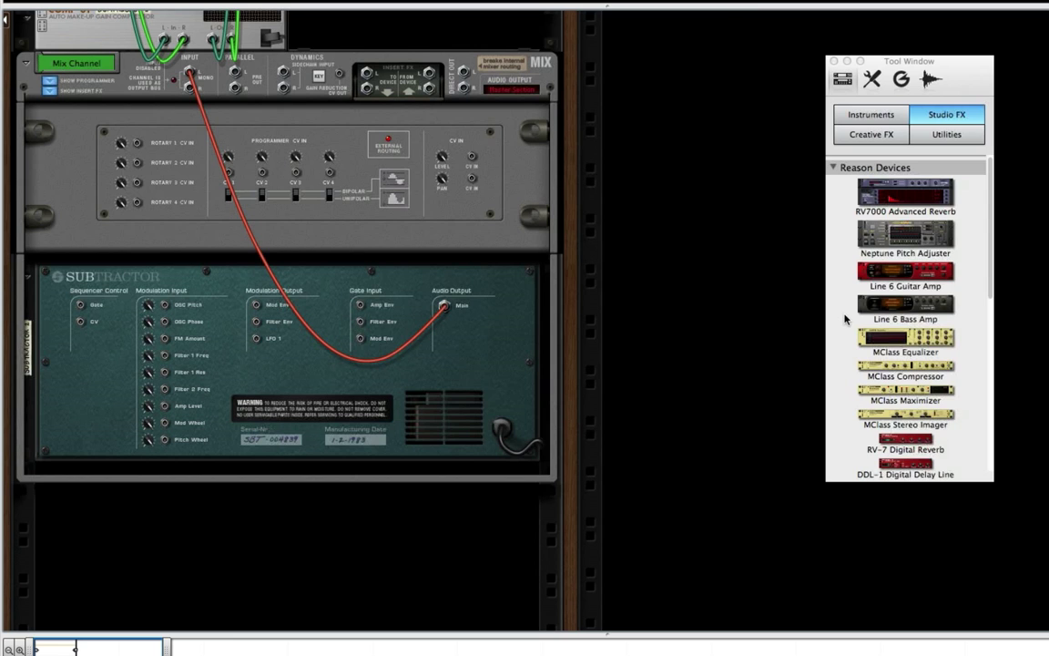
scroll(846, 319, "down", 5)
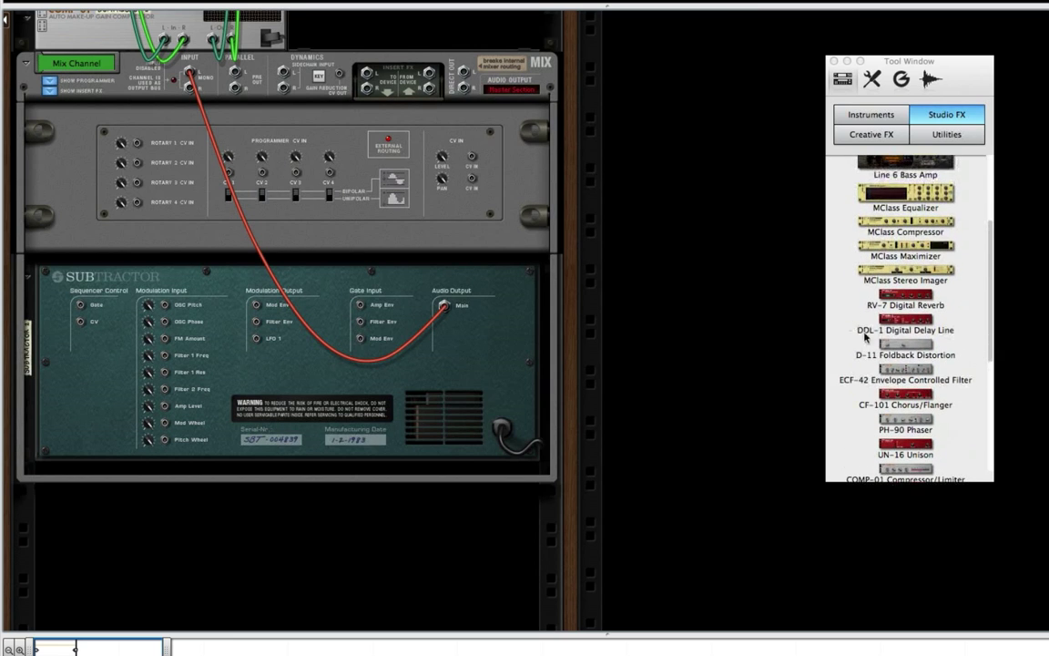
left_click(918, 347)
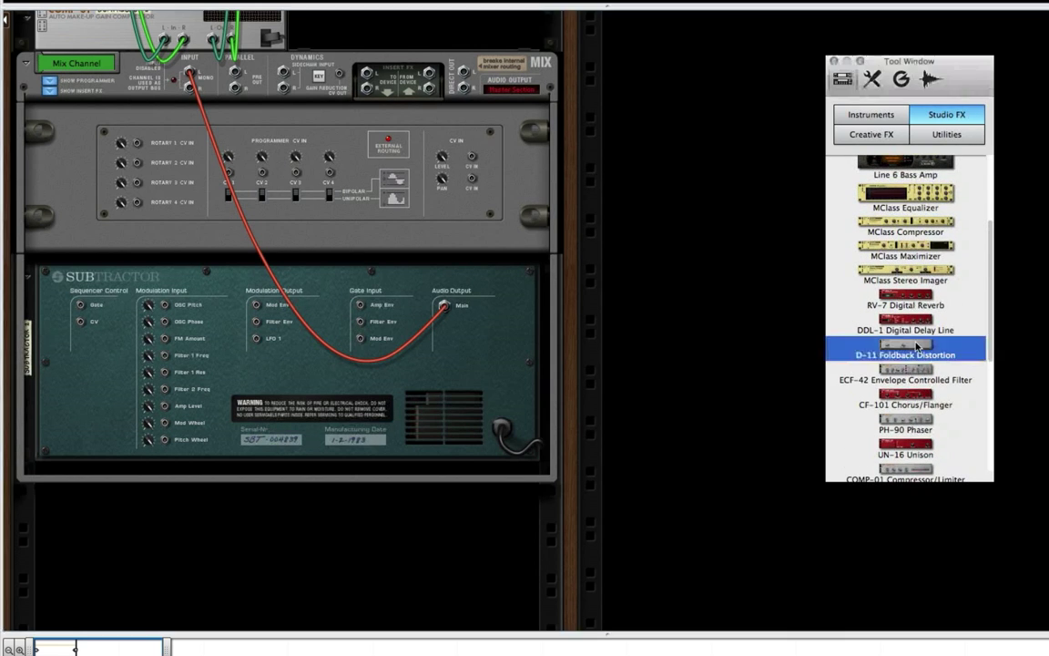
left_click_drag(917, 346, 224, 534)
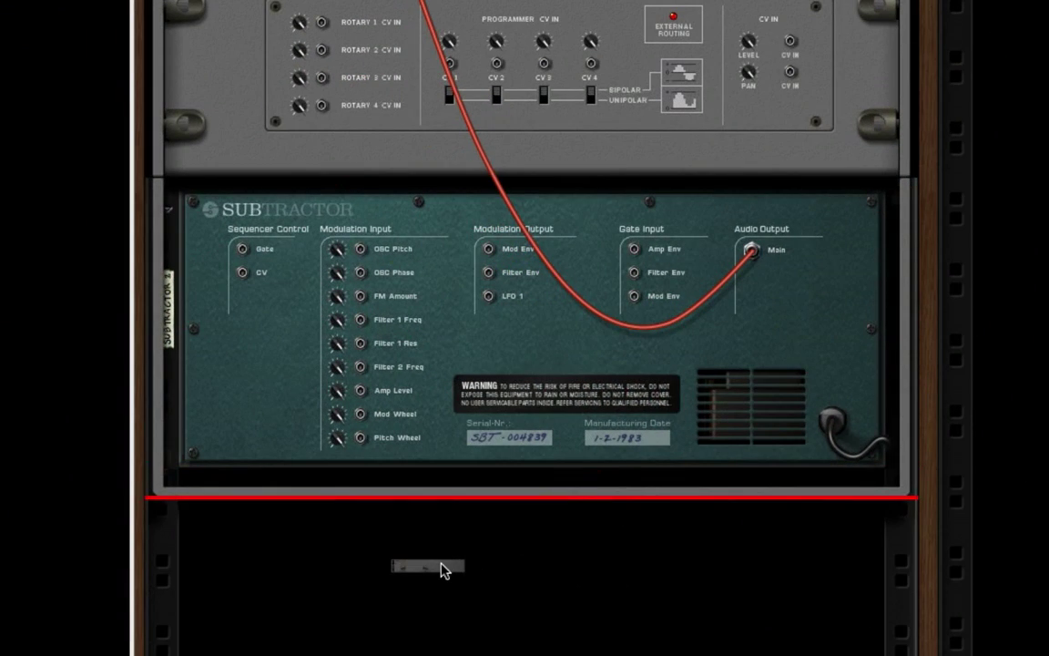
left_click_drag(444, 569, 444, 571)
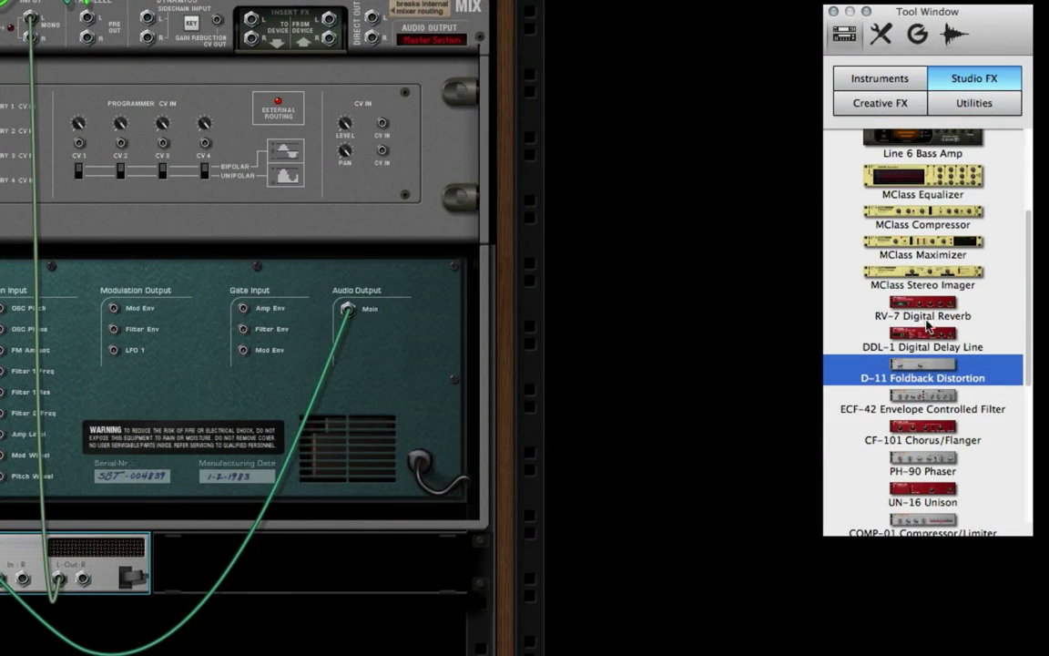
left_click(927, 335)
left_click_drag(927, 335, 275, 566)
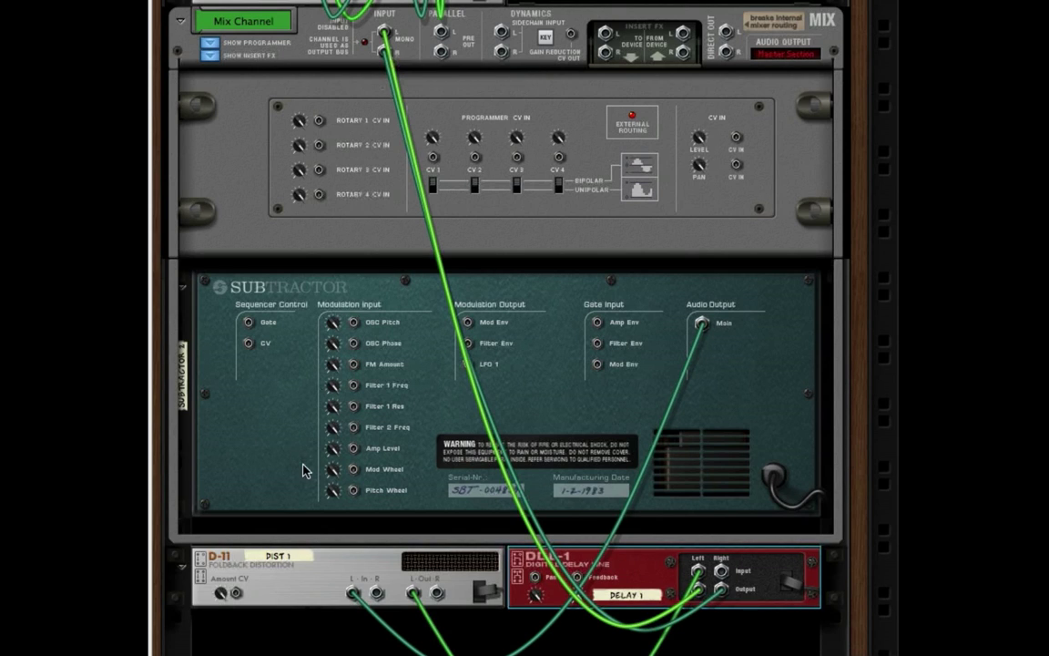
Step: Undo adding the delay and the distortion below the Mix Channel
key("super+z")
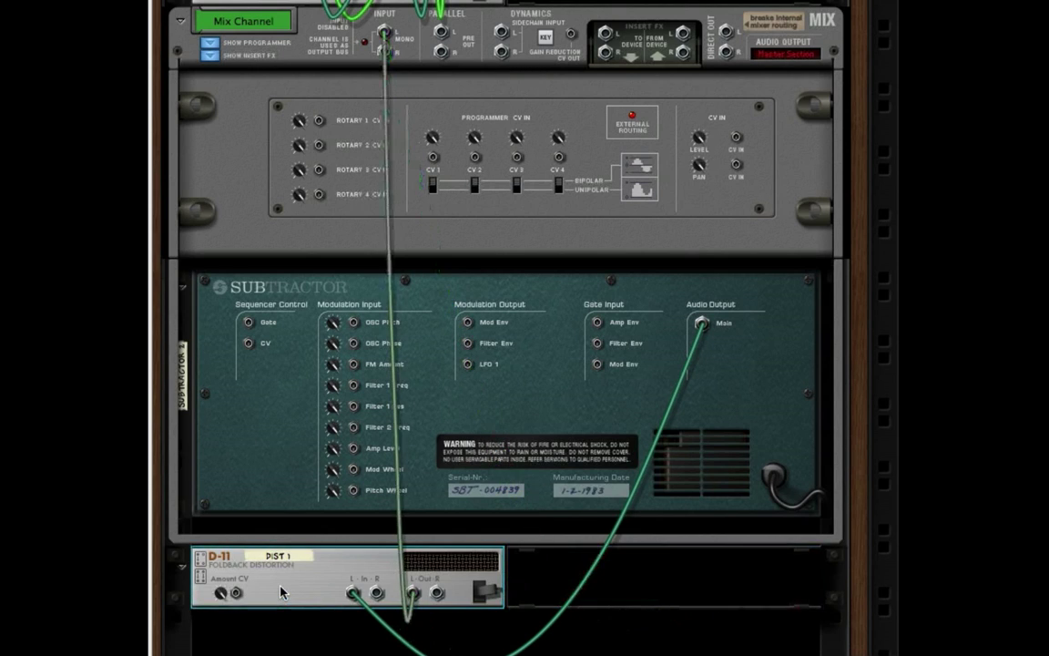
key("super+z")
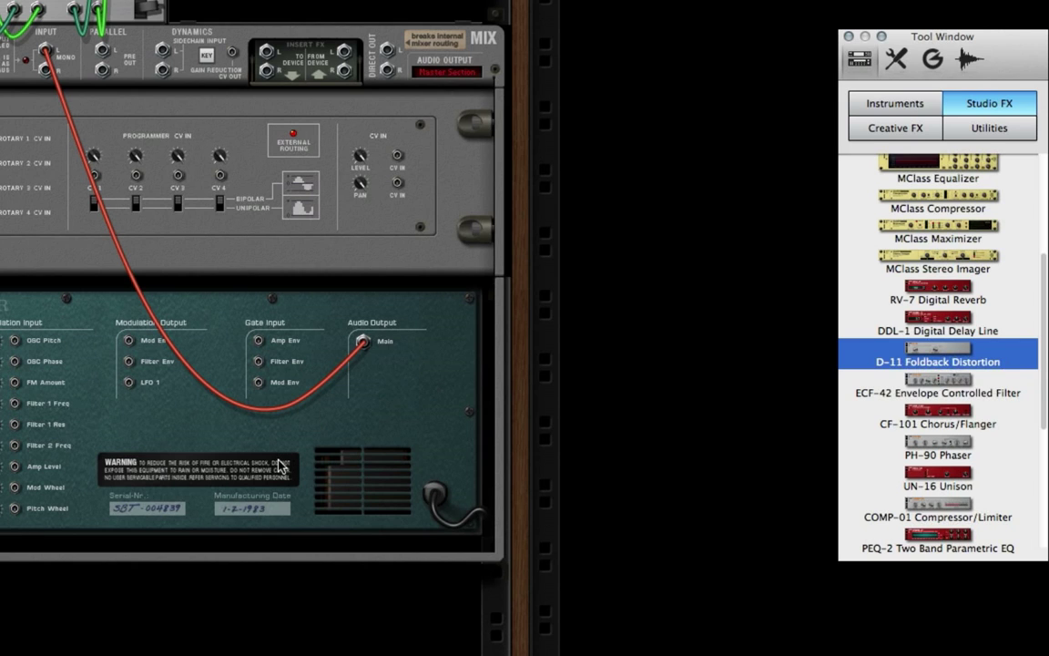
Step: Try adding a D-11 Foldback Distortion and a DDL-1 Digital Delay Line after the Subtractor inside the Mix Channel, and undo both
left_click(281, 466)
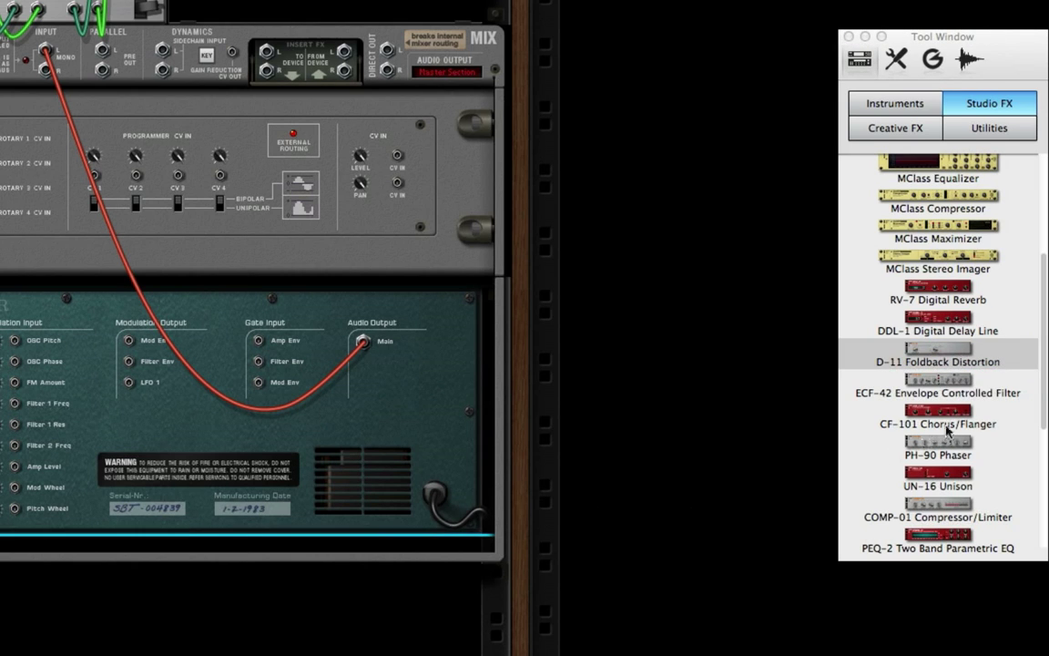
double_click(947, 349)
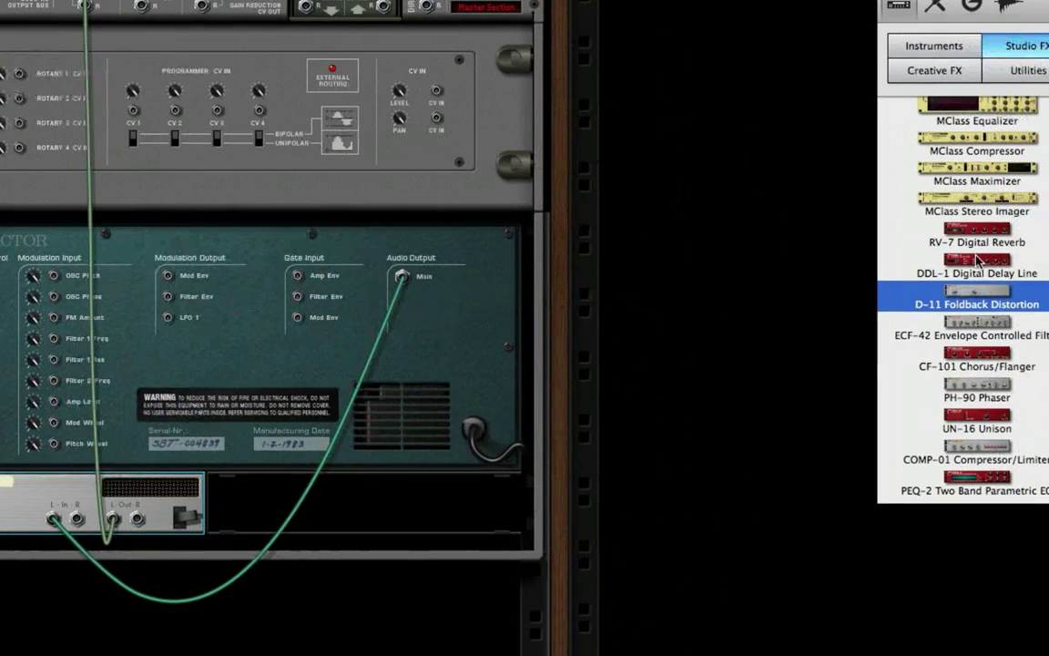
double_click(996, 269)
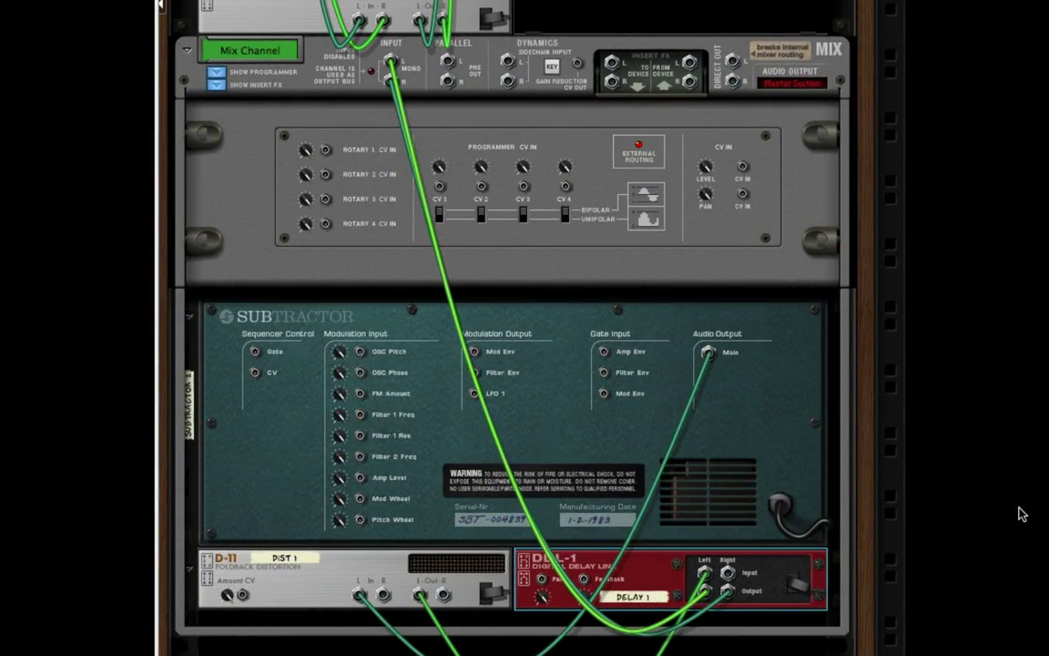
key("ctrl+z")
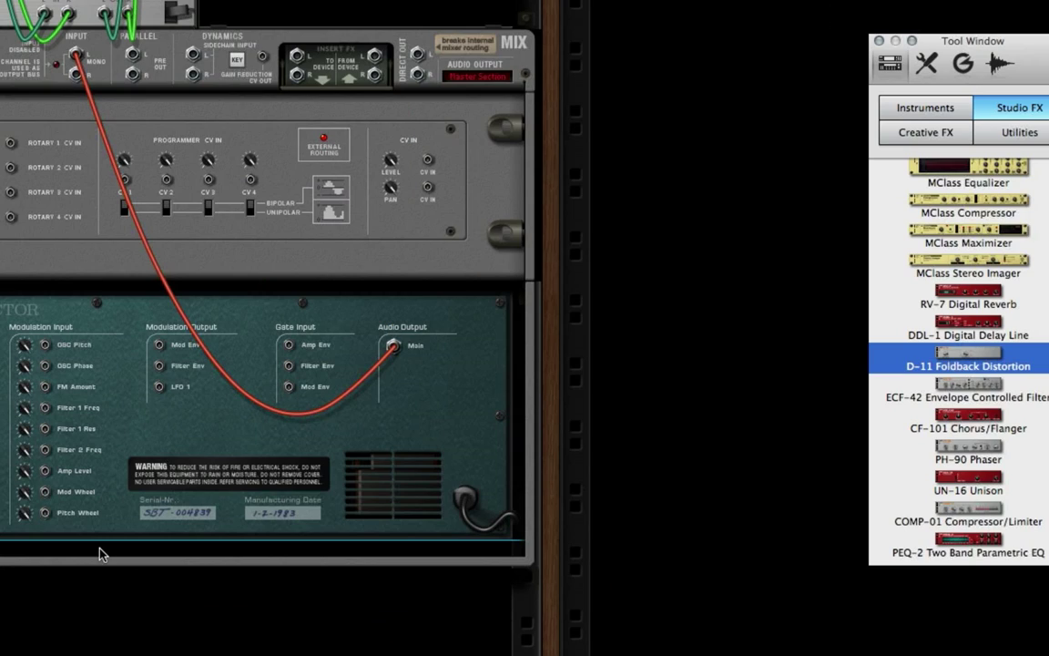
Step: Try placing a D-11 Foldback Distortion above the Subtractor as a Mix Channel insert effect, and remove it
left_click_drag(988, 358, 339, 286)
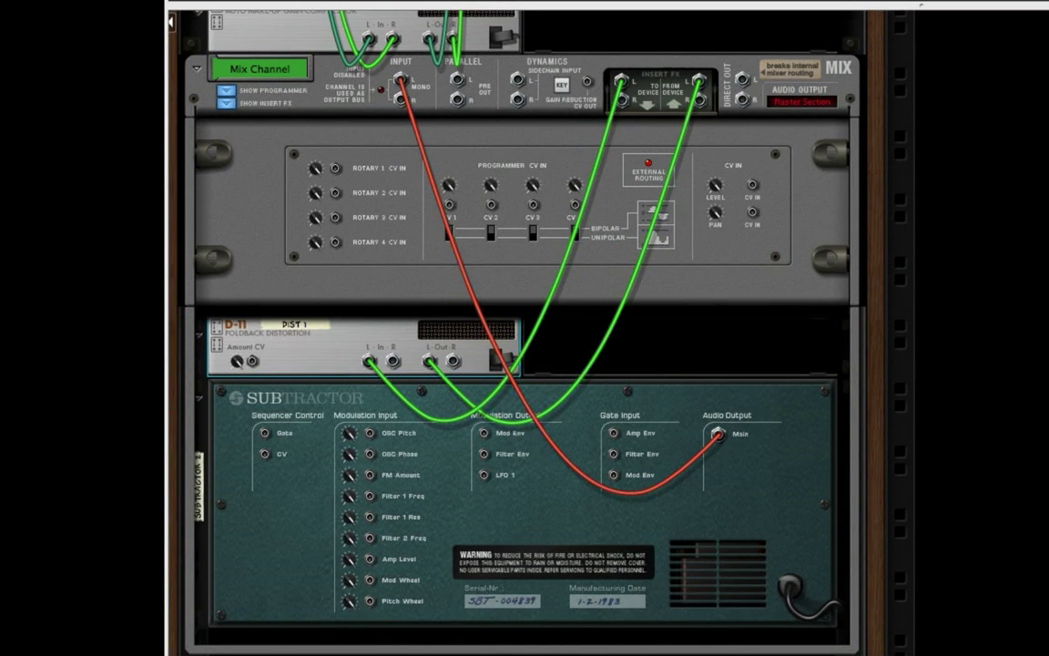
left_click_drag(1048, 311, 656, 318)
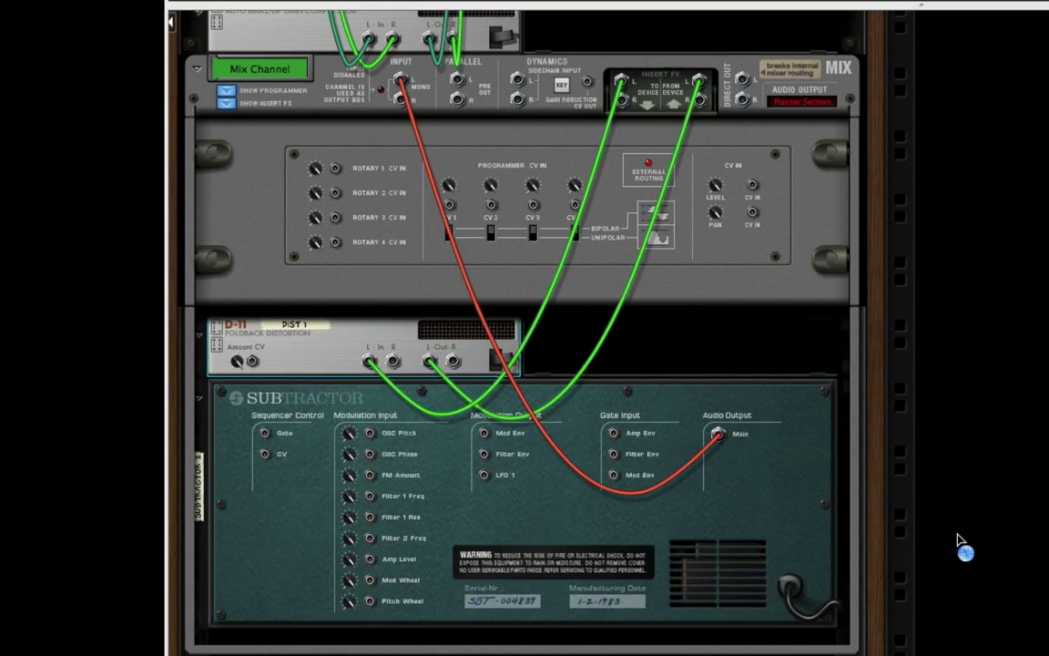
key("Delete")
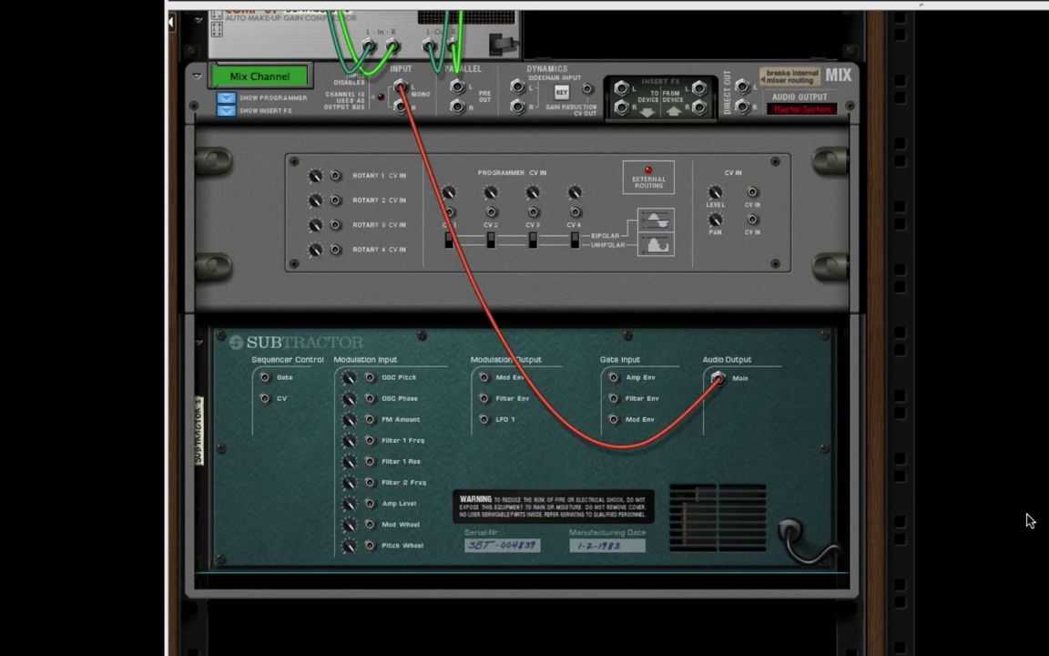
Step: Add a 14-channel reMix mixer above the Subtractor and reroute the Subtractor's main output to mixer channel 1's left input
left_click_drag(1048, 301, 662, 322)
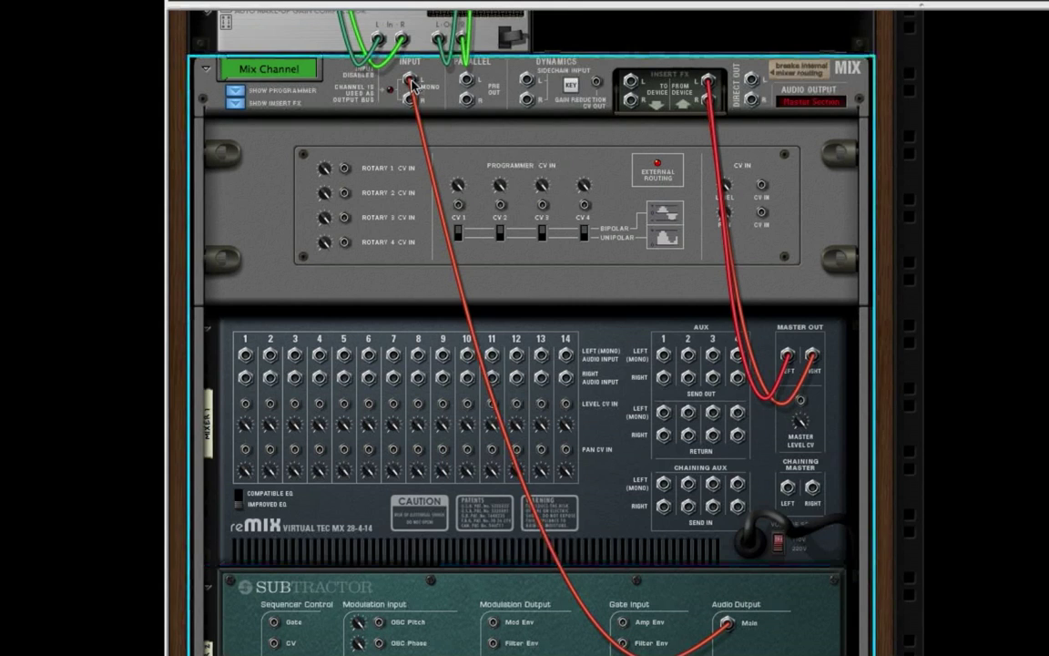
left_click_drag(411, 83, 310, 125)
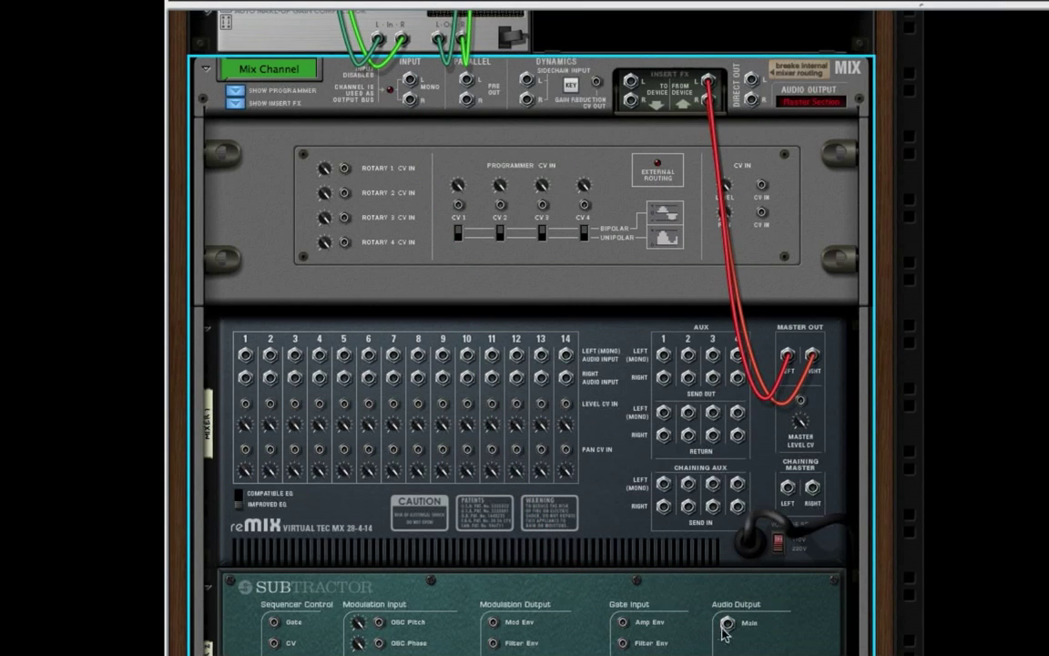
left_click_drag(727, 623, 244, 354)
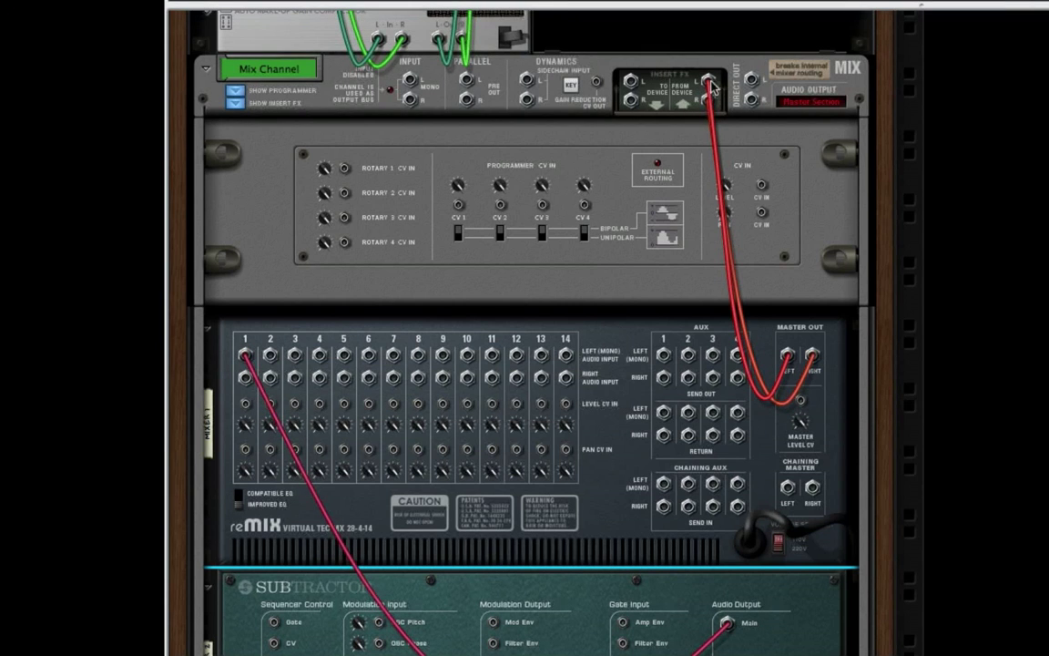
Step: Move the reMix mixer's left and right master output cables from the insert FX returns to the Mix Channel's inputs
left_click_drag(709, 82, 410, 80)
left_click_drag(708, 98, 410, 98)
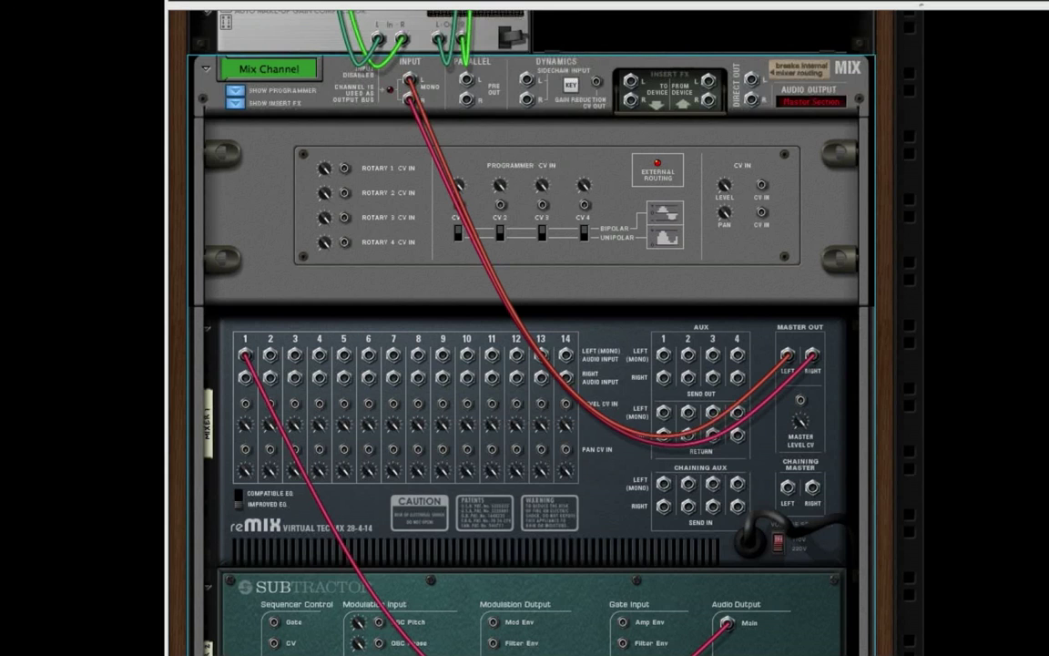
Step: Add a D-11 distortion and an RV-7 reverb below the reMix mixer as its aux 1 and aux 2 effects
left_click_drag(834, 436, 636, 565)
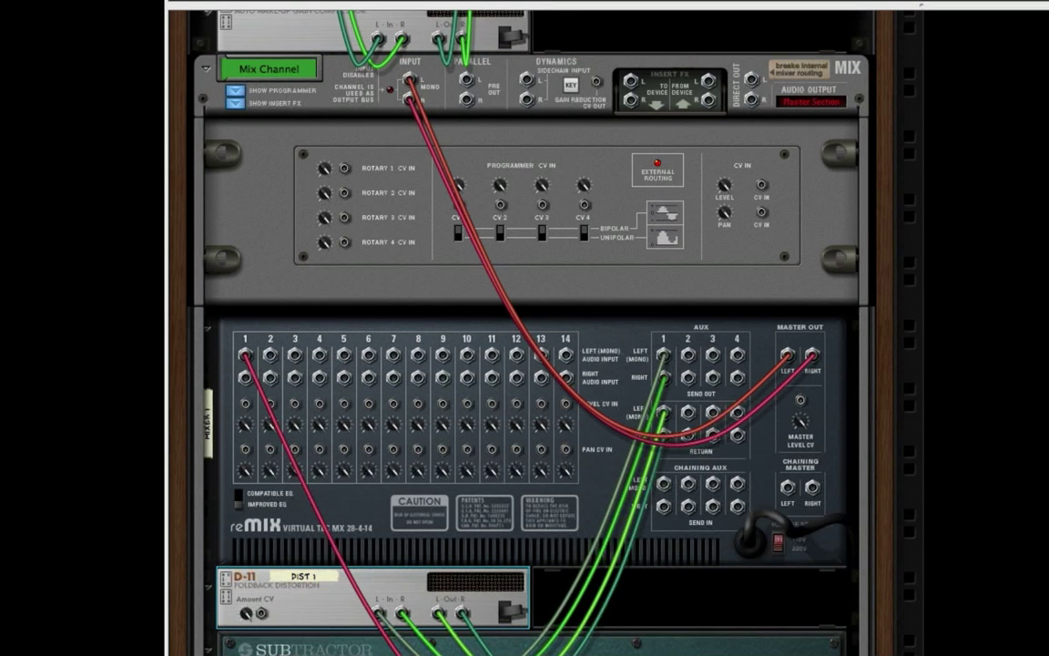
left_click_drag(881, 562, 739, 614)
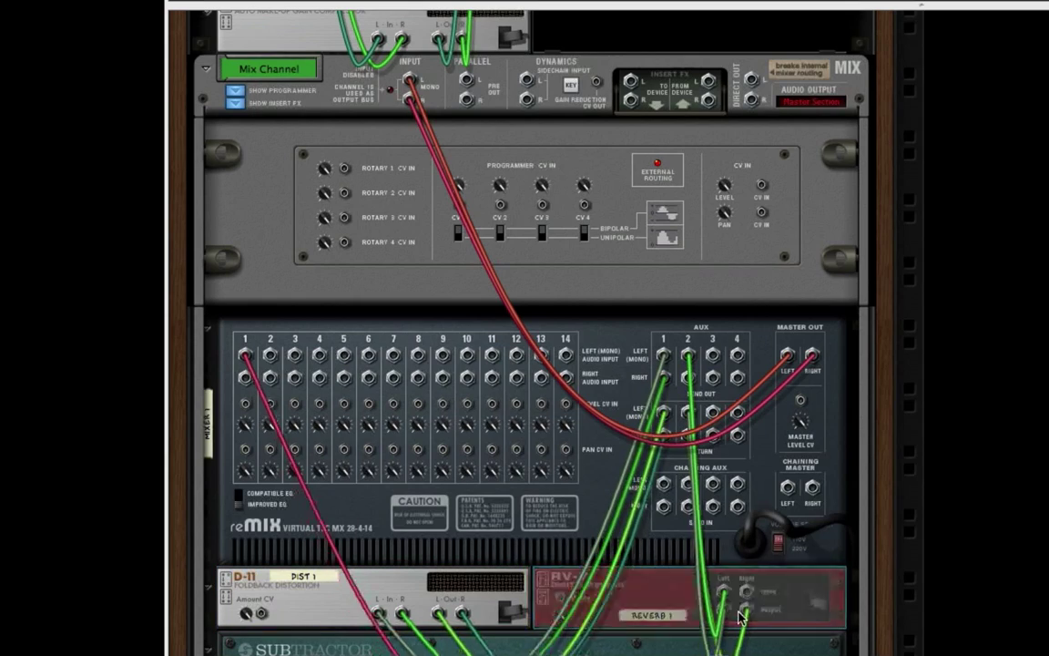
Step: Turn off the first main mixer channel's insert bypass and lower its input gain
key("Tab")
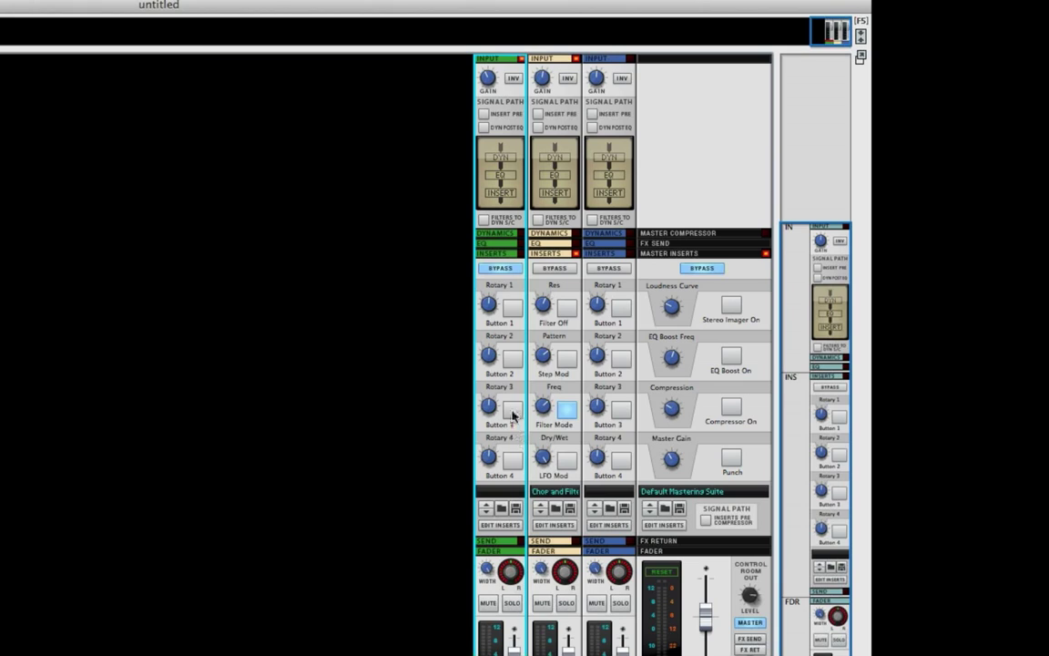
left_click(503, 269)
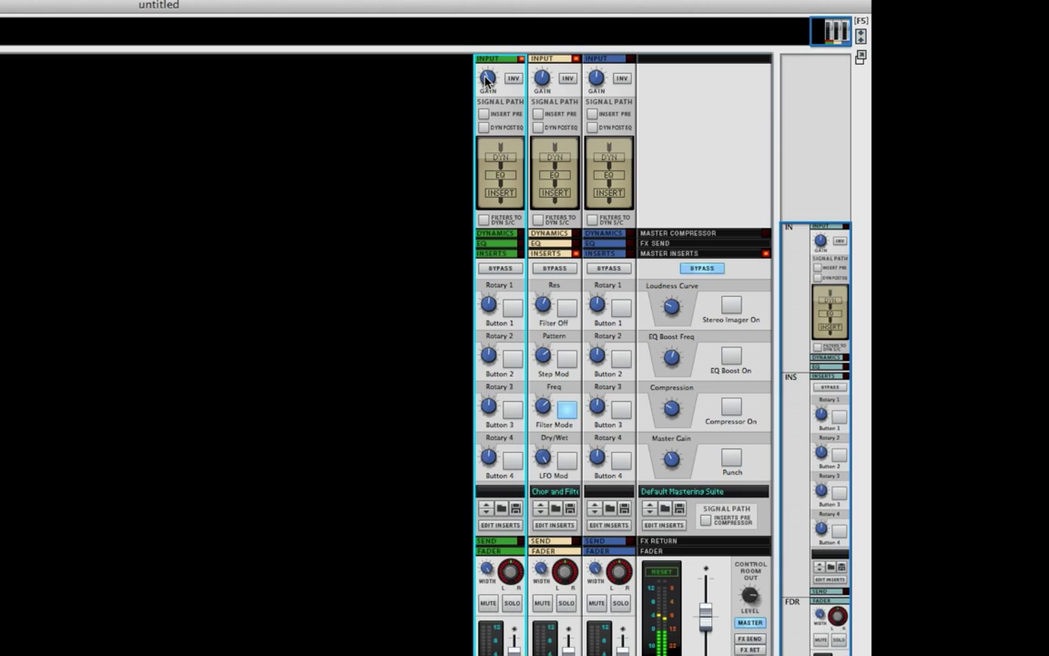
left_click_drag(486, 80, 488, 99)
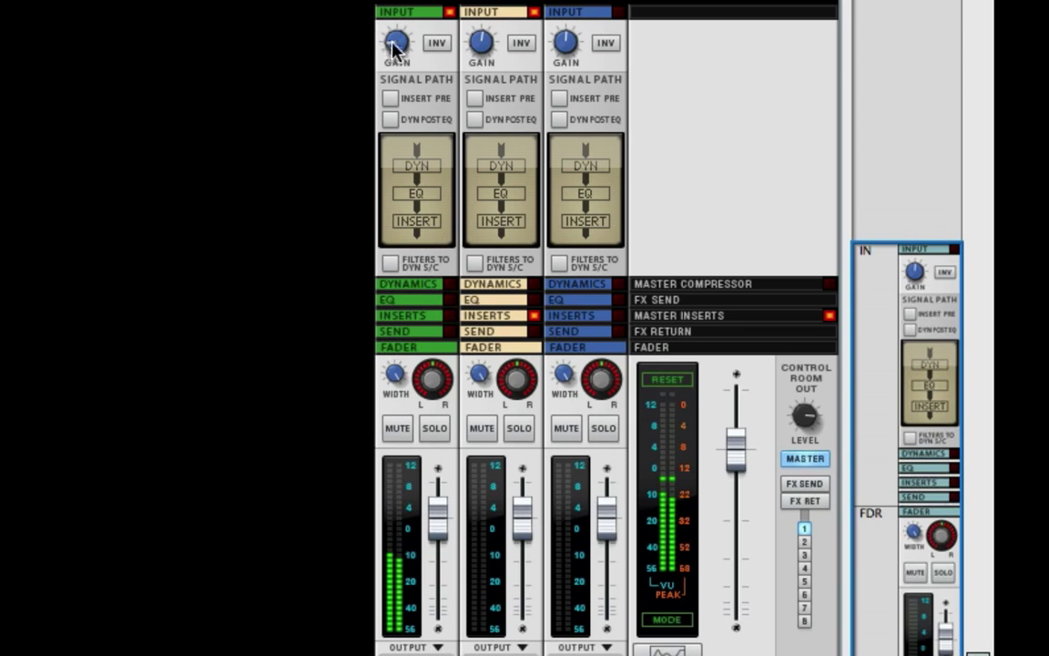
mouse_move(396, 41)
left_mouse_down()
mouse_move(385, 7)
mouse_move(380, 67)
mouse_move(382, 47)
left_mouse_up()
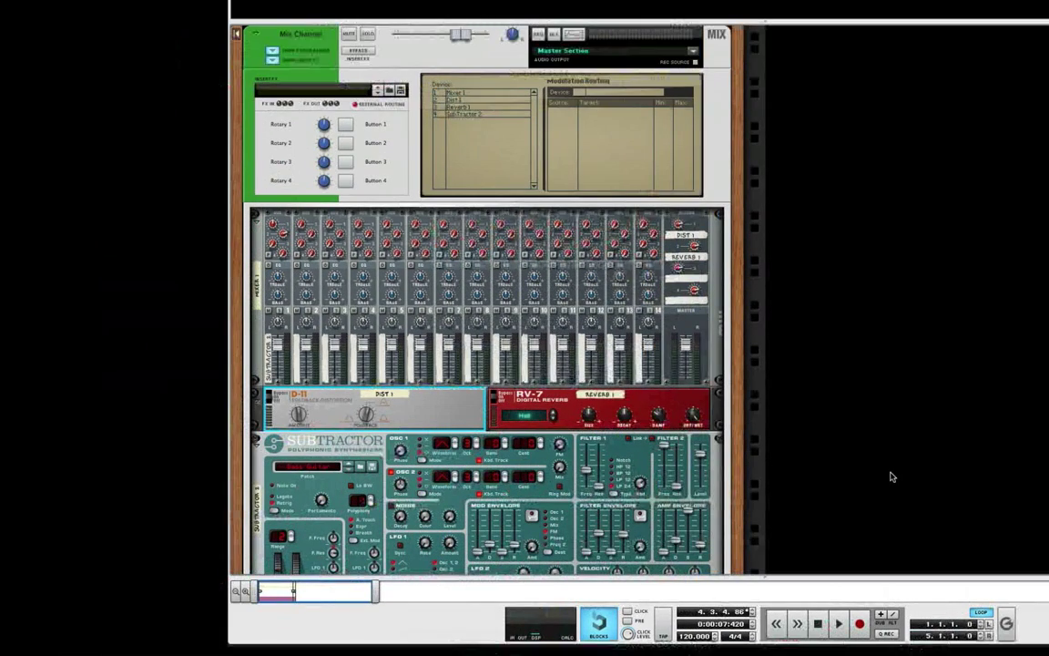
Step: Examine the front panels of the reMix mixer, its two effects and the Subtractor in the rack
scroll(891, 477, "down", 3)
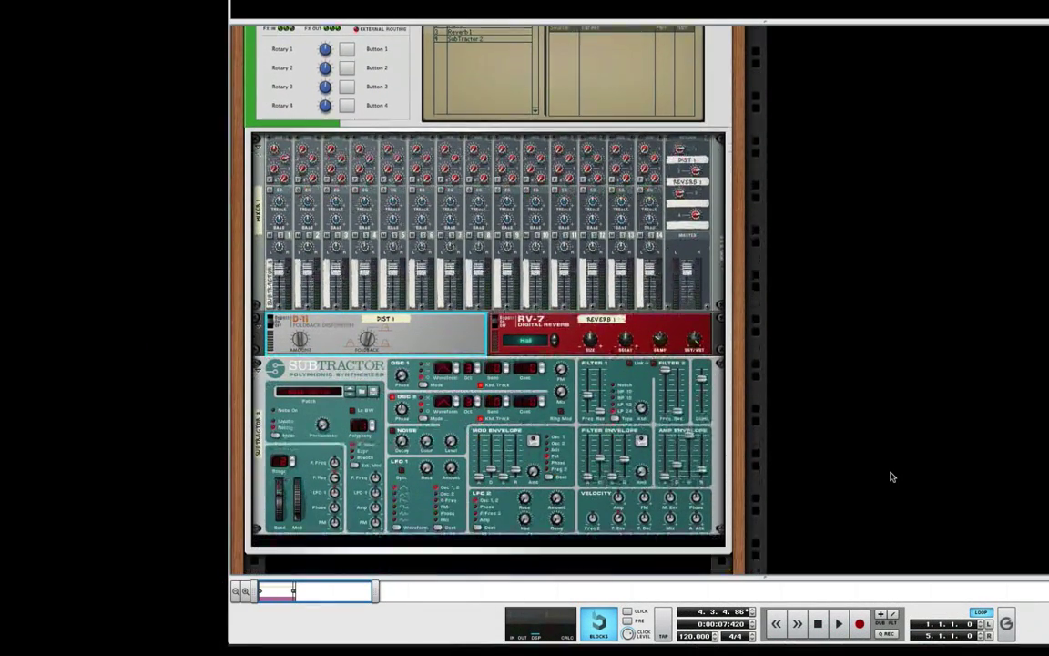